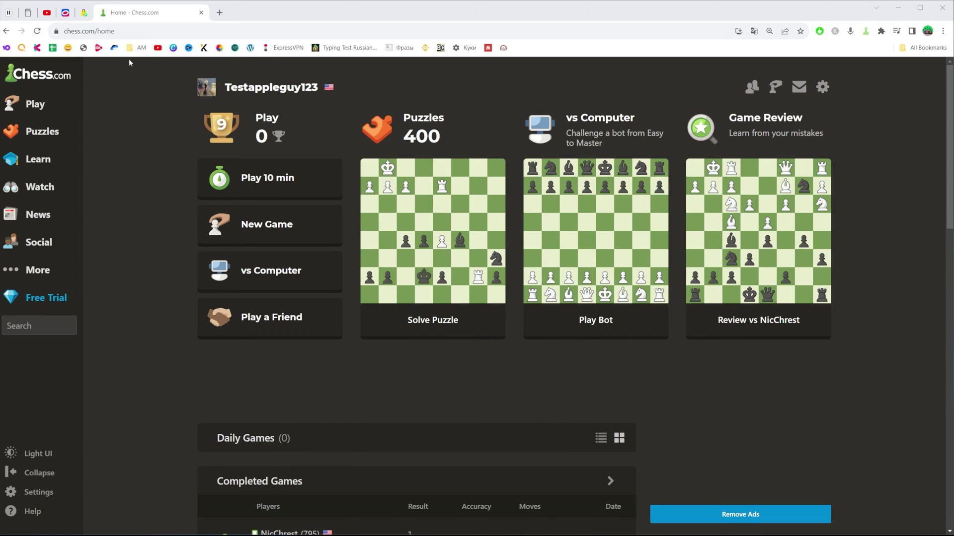
Select the browser address bar on the Chess.com home page, then deselect it.
click(128, 31)
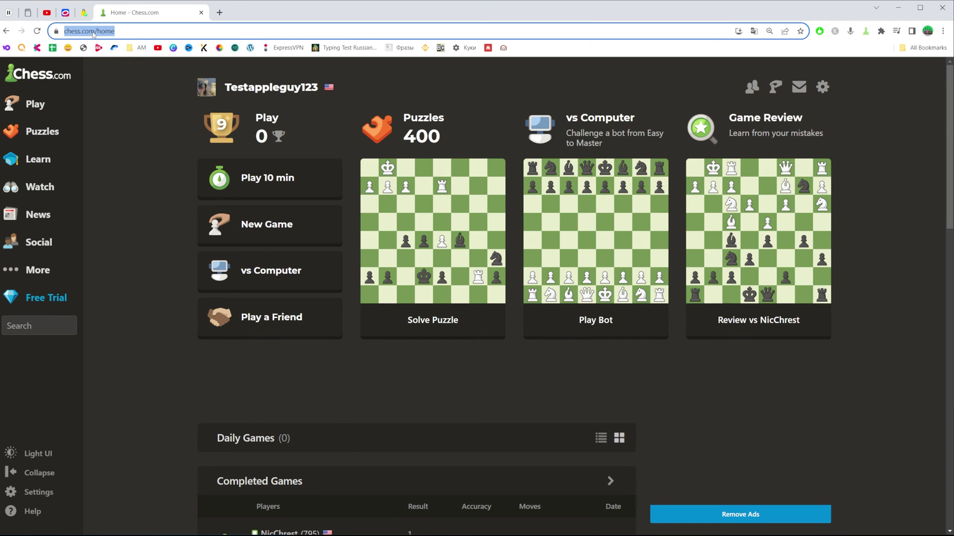
click(127, 129)
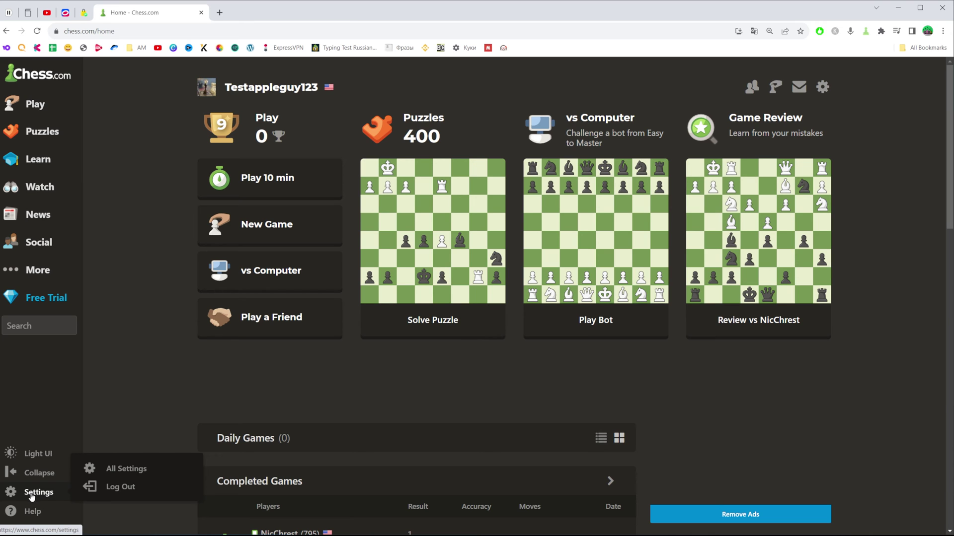
mouse_move(823, 87)
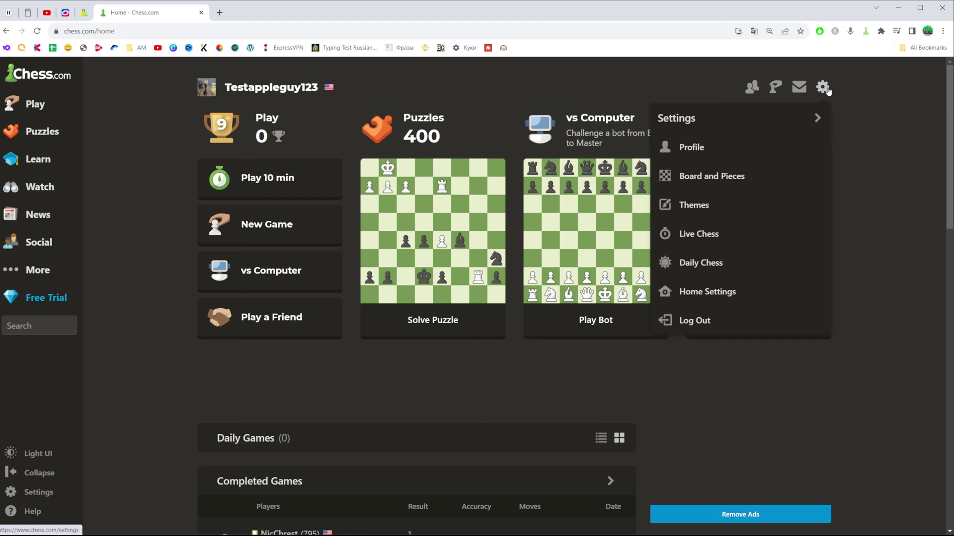
Go to Chess.com Settings and choose the Connected Accounts section.
click(826, 88)
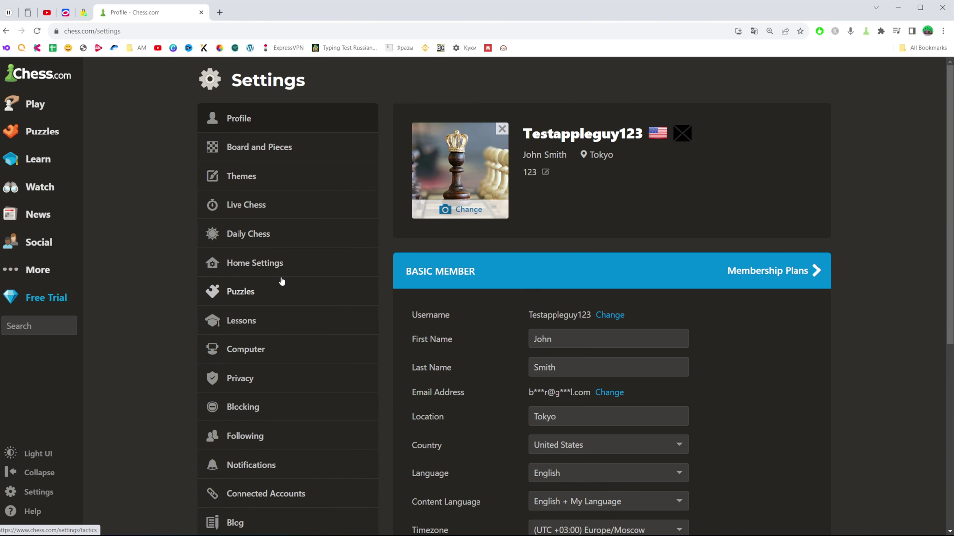
scroll(282, 281, down, 3)
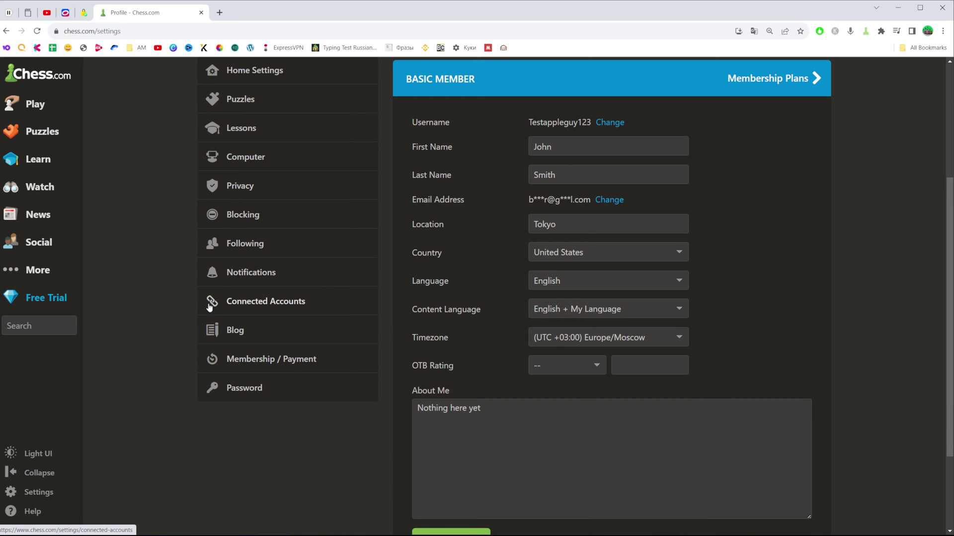
click(272, 306)
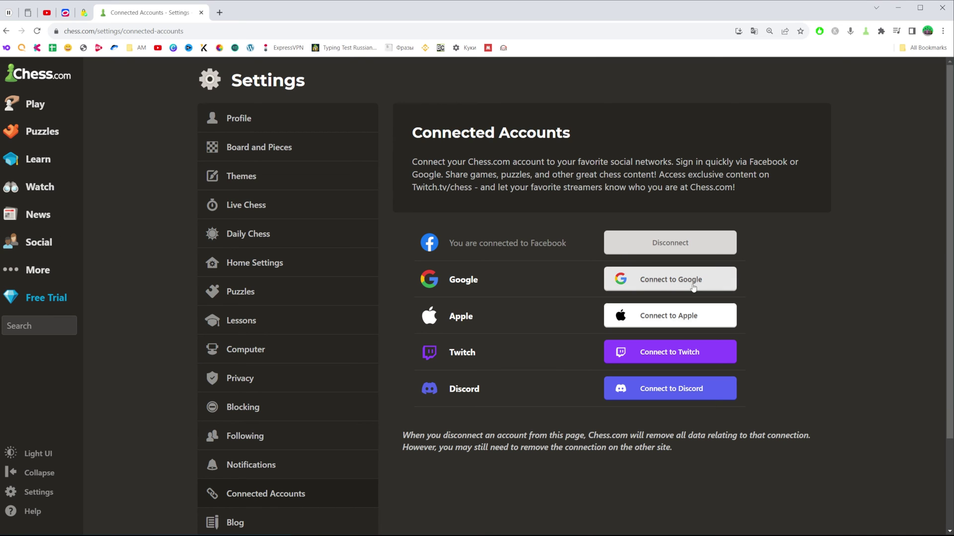
Connect to Google and sign in with the chosen Google account.
click(669, 281)
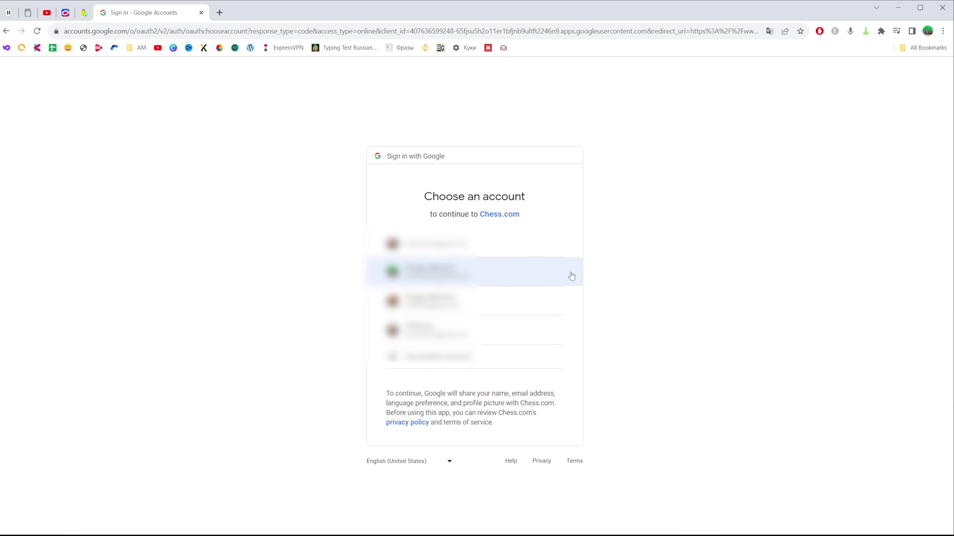
click(553, 276)
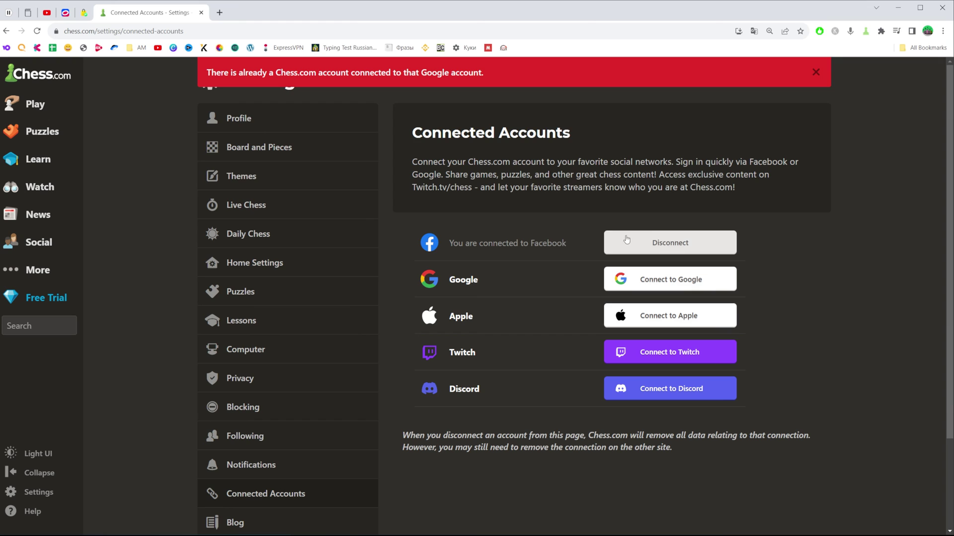
Dismiss the 'Google account already connected to another account' error banner.
click(817, 74)
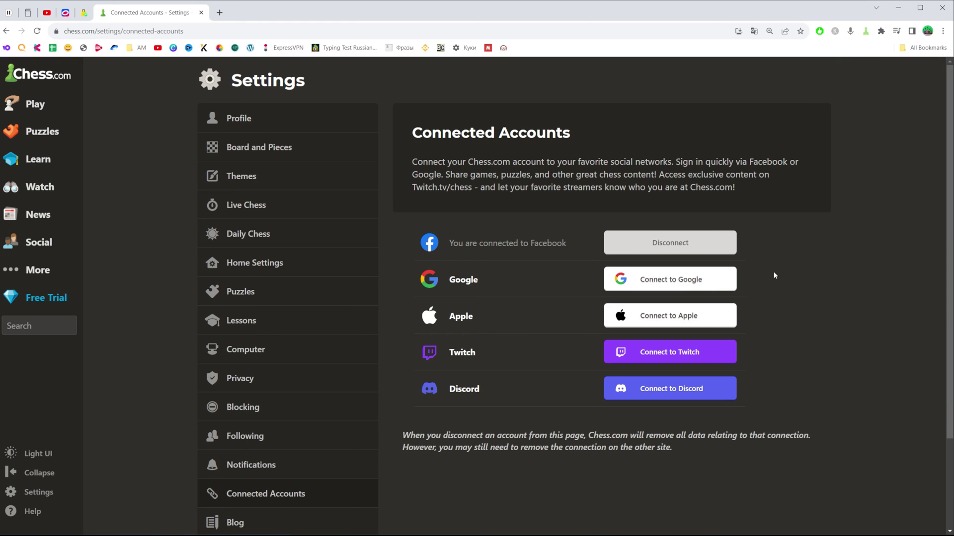